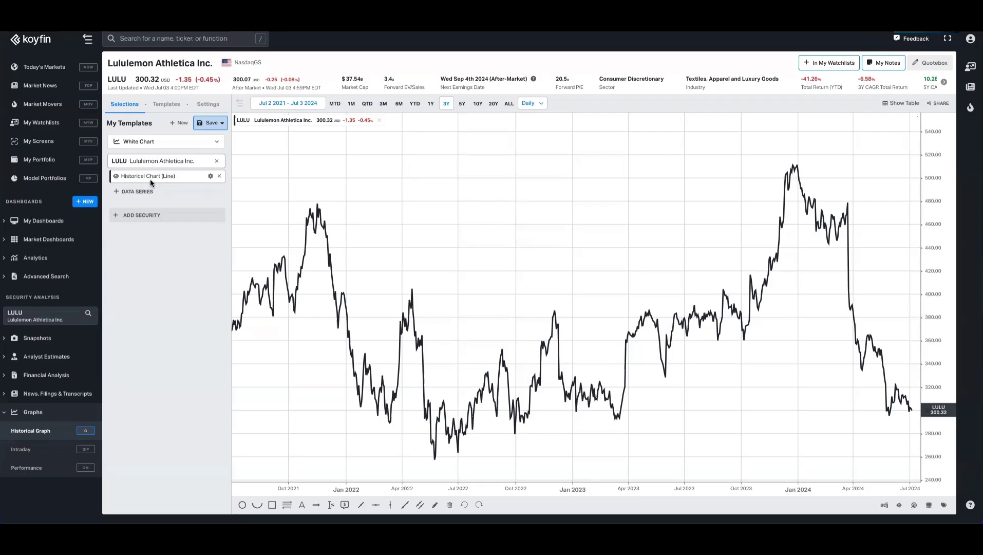
- Turn on the Volume by Price overlay with a 20-period profile and point-of-control line
{"action": "left_click", "coordinate": [210, 176]}
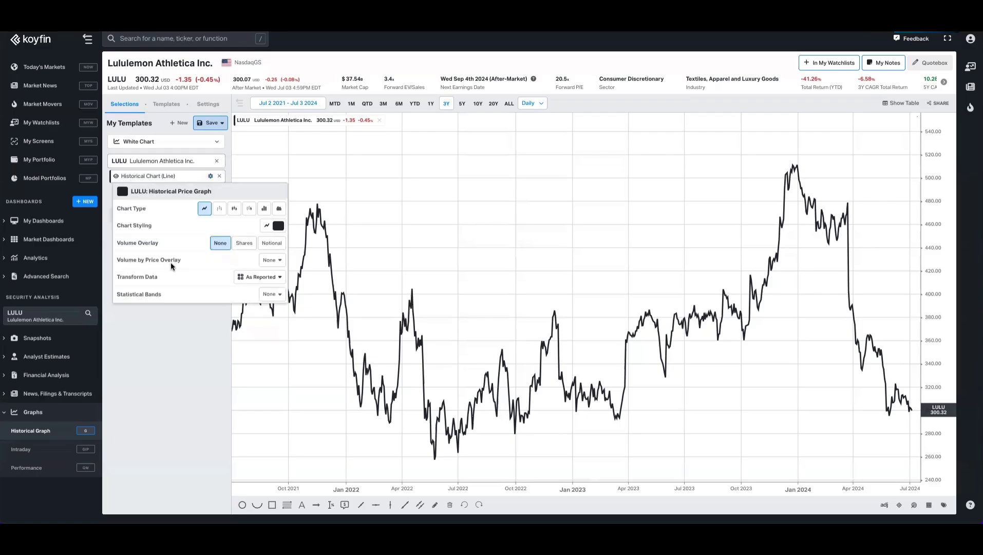
{"action": "left_click", "coordinate": [270, 260]}
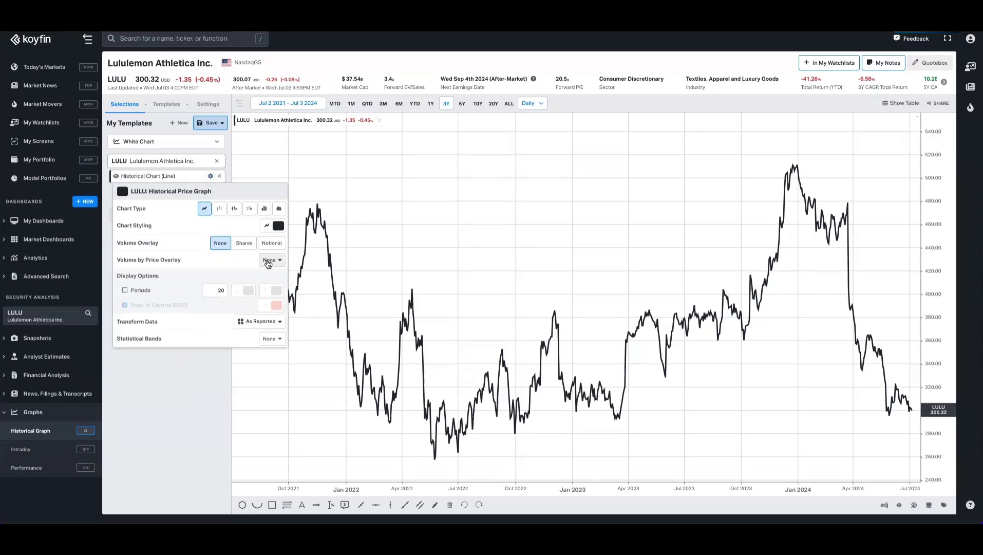
{"action": "left_click", "coordinate": [124, 291]}
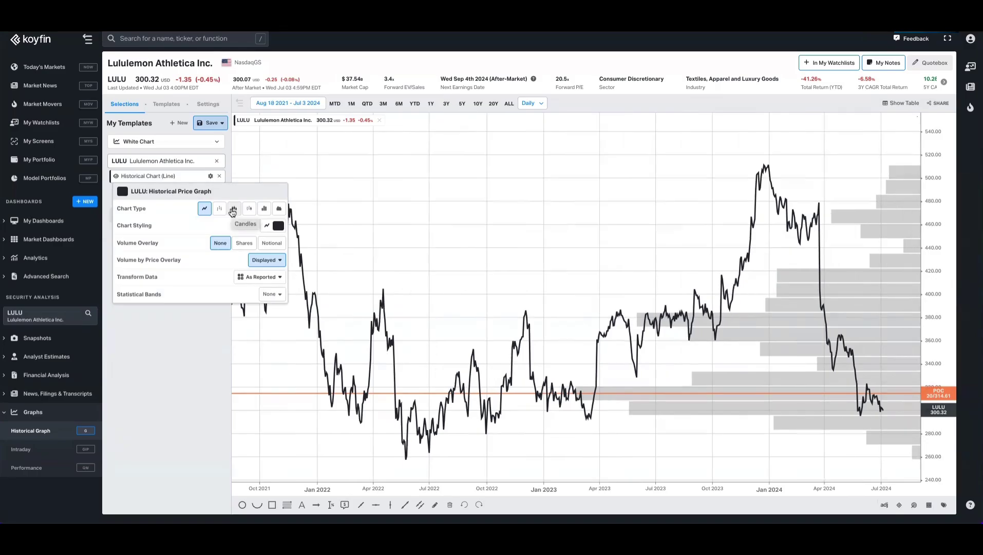
- Redraw the LULU chart as weekly candlesticks
{"action": "left_click", "coordinate": [234, 209]}
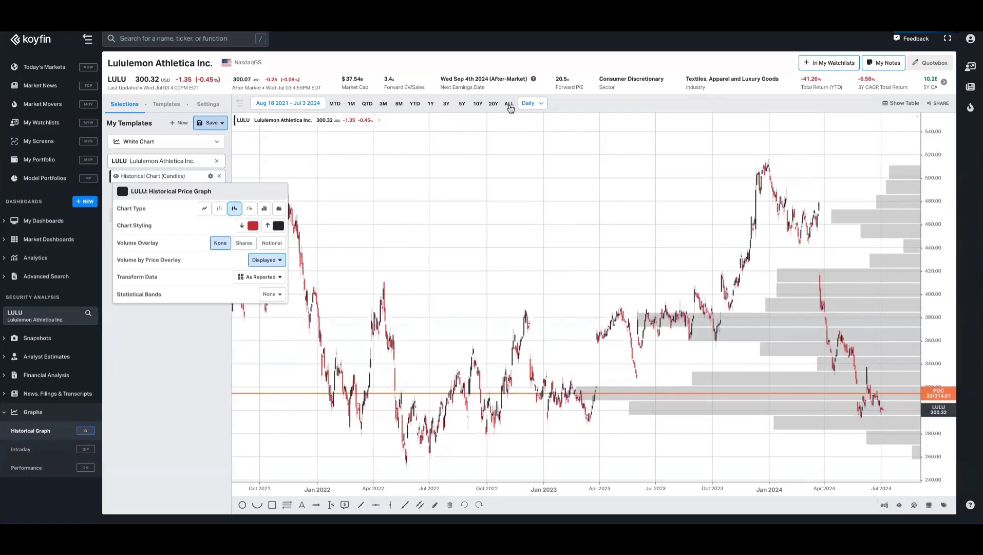
{"action": "left_click", "coordinate": [537, 103]}
{"action": "left_click", "coordinate": [534, 133]}
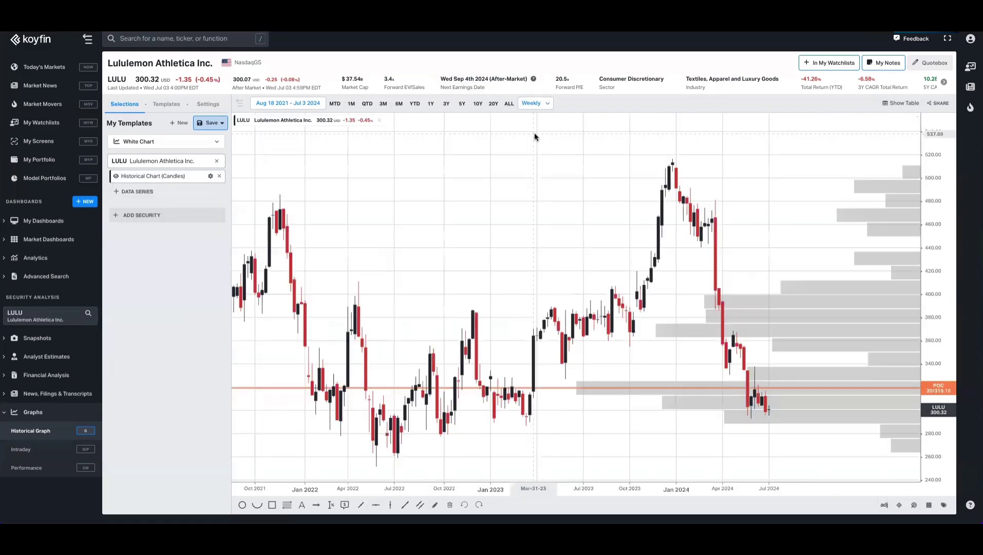
- Add a Shares volume overlay showing red and green bars along the bottom
{"action": "scroll", "coordinate": [352, 177], "scroll_direction": "up", "scroll_amount": 3}
{"action": "left_click", "coordinate": [210, 176]}
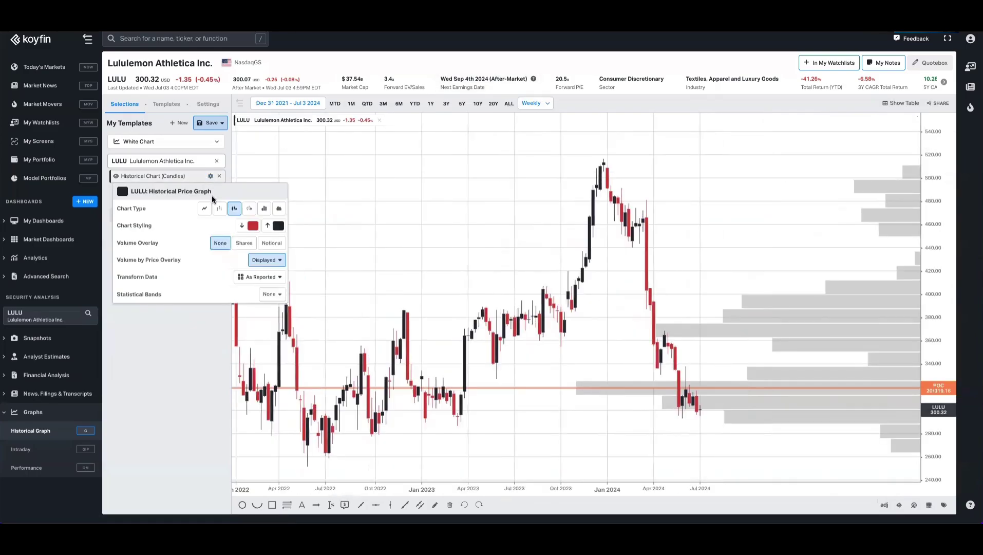
{"action": "left_click", "coordinate": [244, 243]}
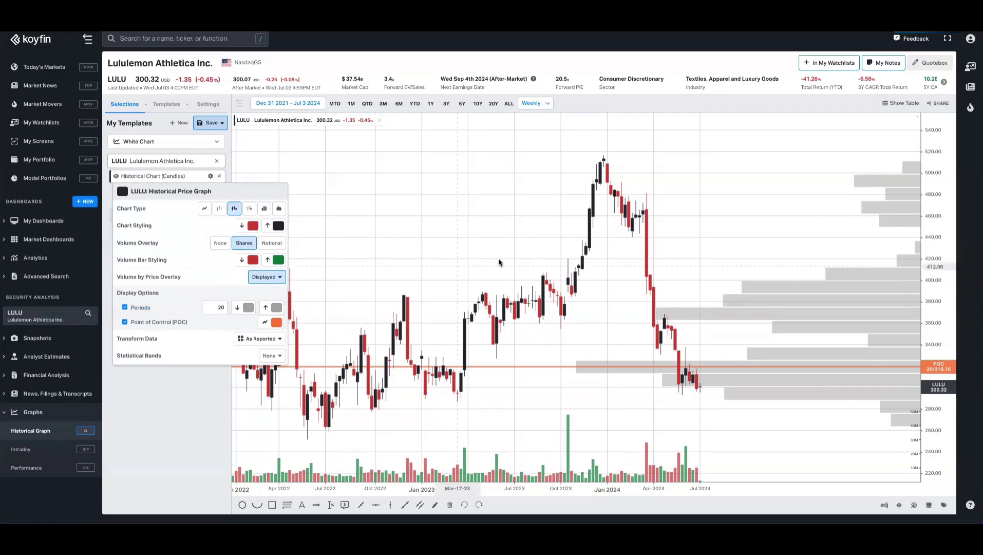
- Set the weekly chart span to Apr 22 2022 – Jul 3 2024 and expand the volume-by-price display options
{"action": "left_click", "coordinate": [430, 102]}
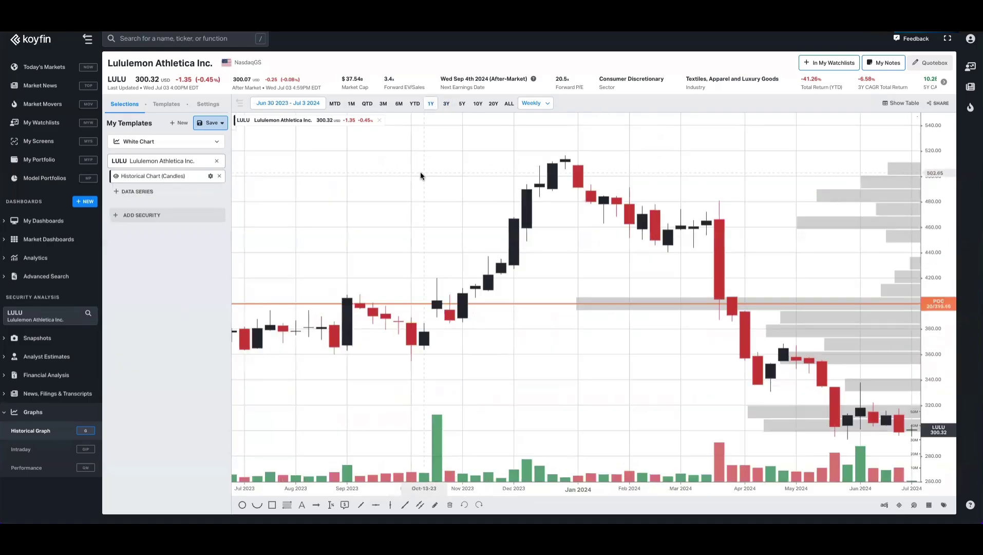
{"action": "left_click", "coordinate": [447, 103]}
{"action": "scroll", "coordinate": [690, 255], "scroll_direction": "up", "scroll_amount": 3}
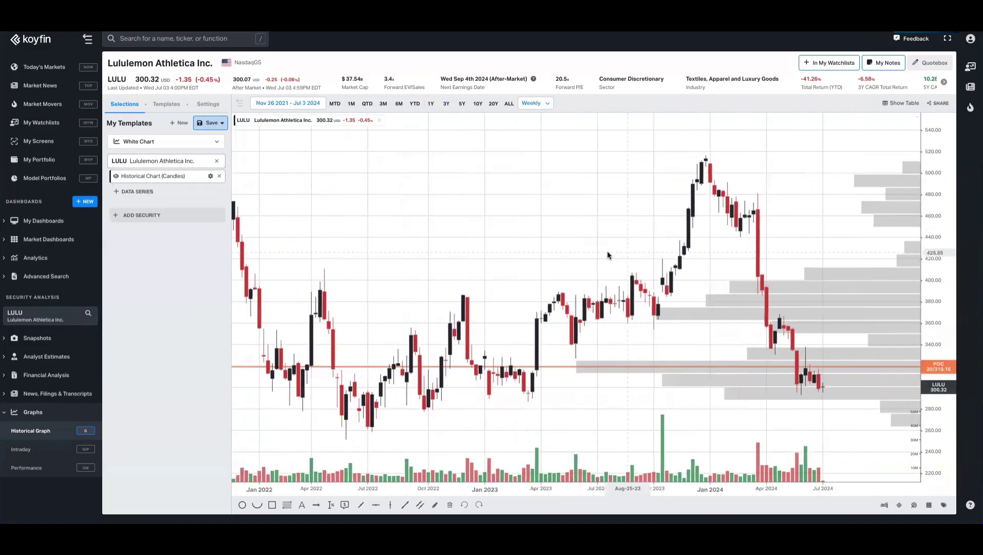
{"action": "left_click_drag", "start_coordinate": [682, 243], "coordinate": [491, 246]}
{"action": "left_click", "coordinate": [211, 175]}
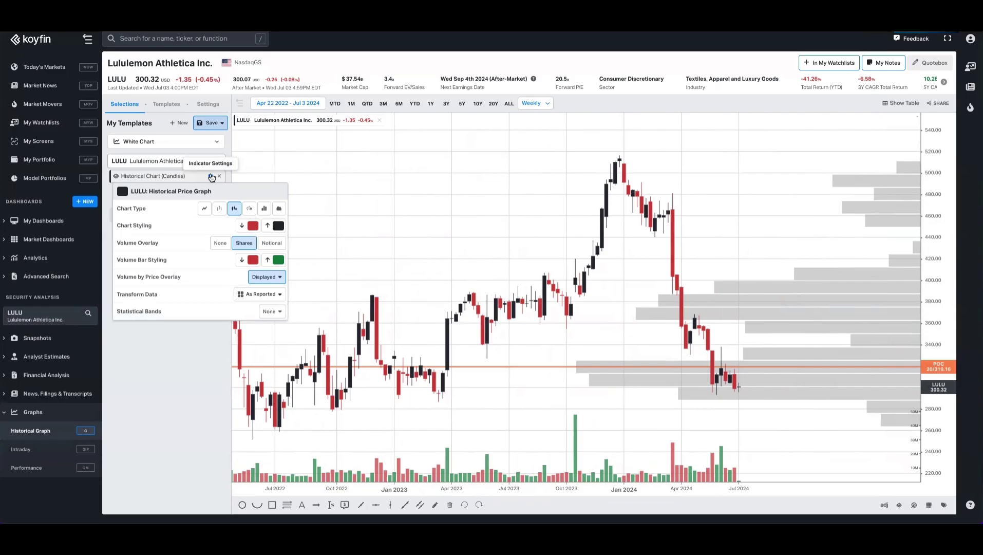
{"action": "left_click", "coordinate": [257, 278]}
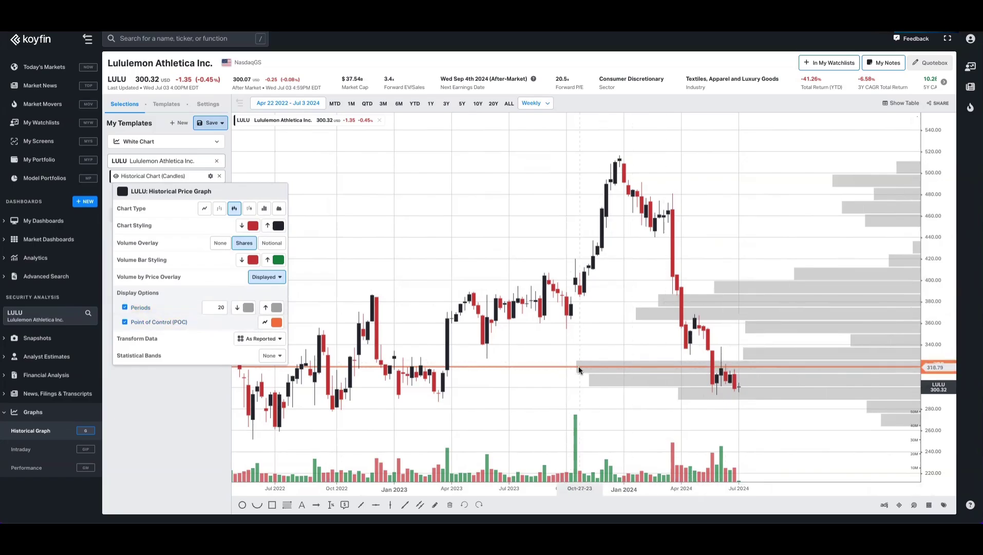
- Colour the volume profile's up-volume bars yellow and down-volume bars blue
{"action": "left_click", "coordinate": [268, 308]}
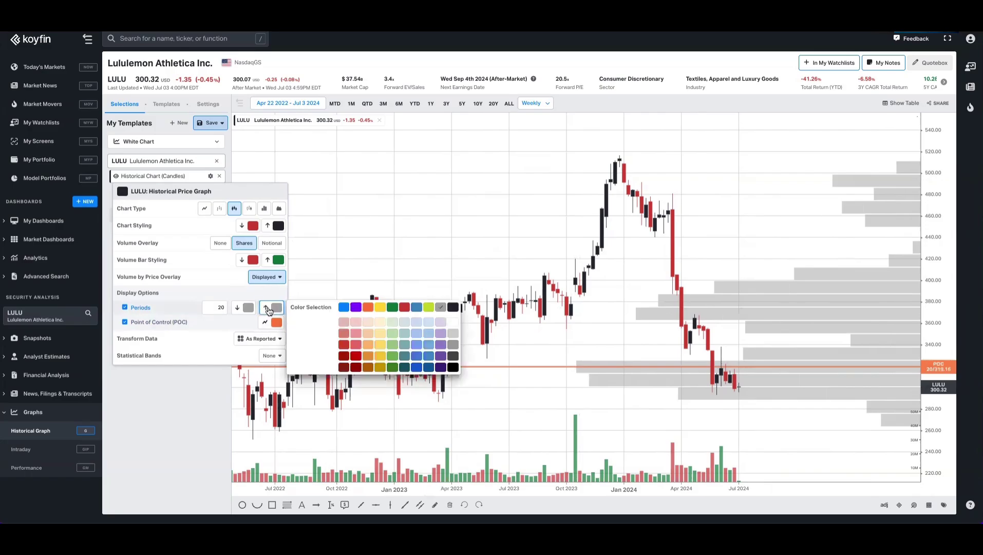
{"action": "left_click", "coordinate": [380, 307]}
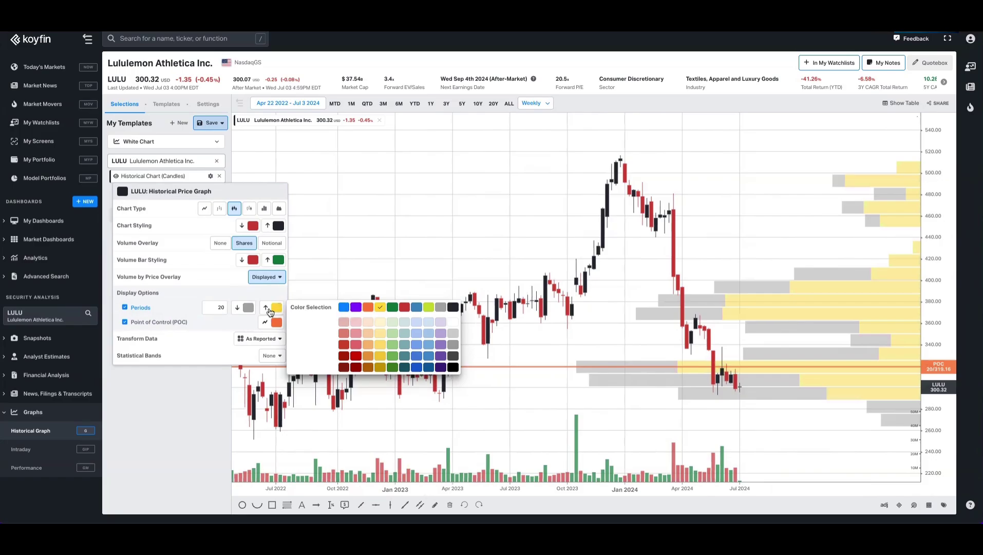
{"action": "left_click", "coordinate": [248, 308]}
{"action": "left_click", "coordinate": [315, 307]}
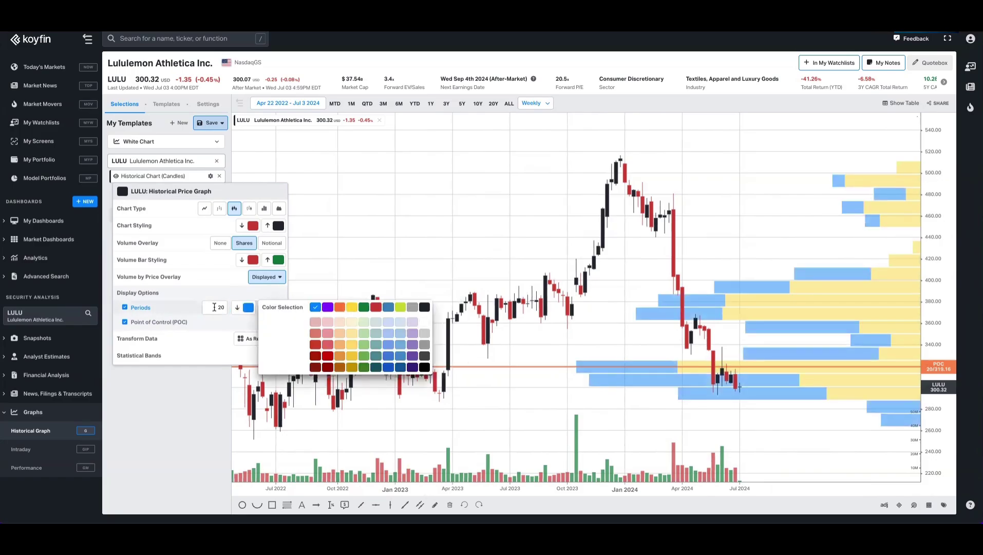
- Change the volume profile's period count from 20 to 12
{"action": "left_click", "coordinate": [202, 290]}
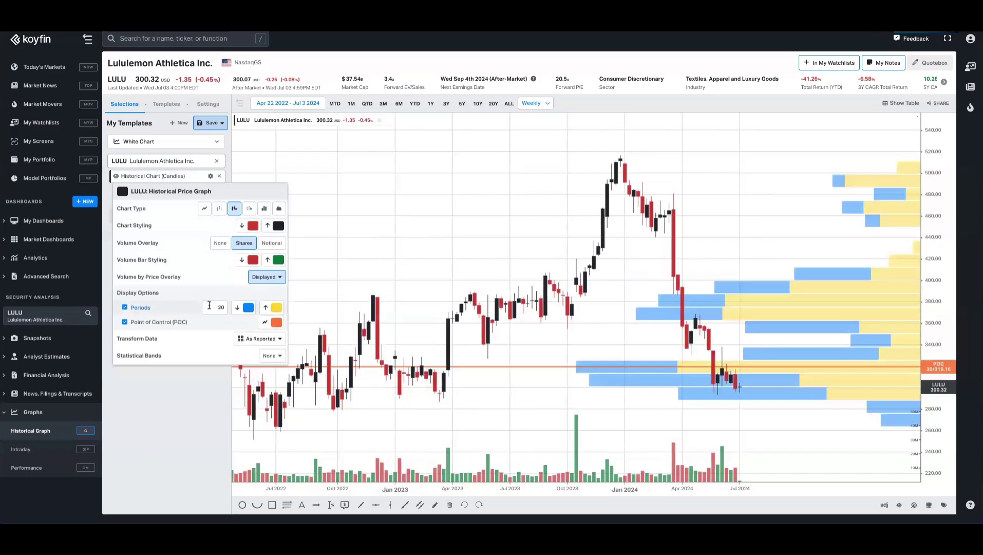
{"action": "left_click_drag", "start_coordinate": [212, 307], "coordinate": [234, 311]}
{"action": "type", "text": "25"}
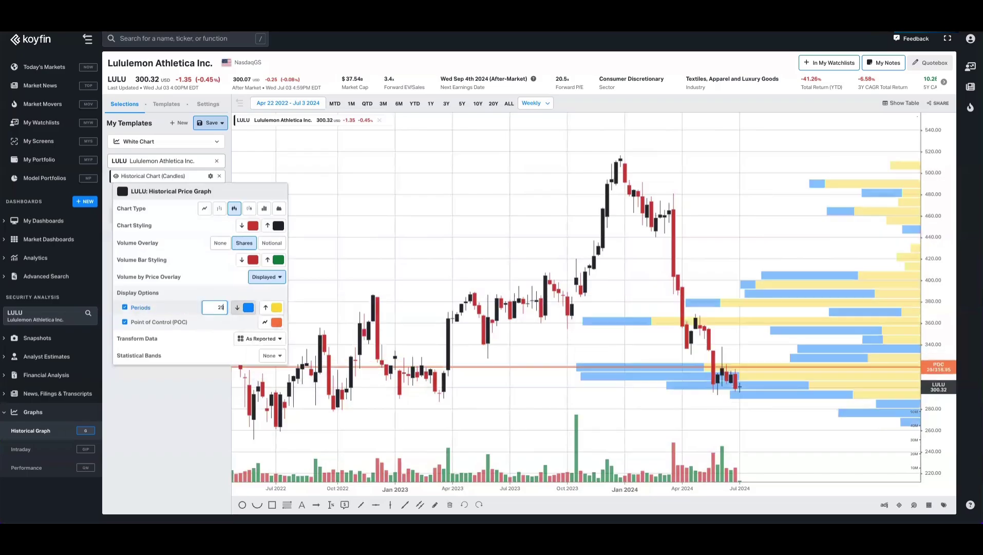
{"action": "key", "text": "BackSpace"}
{"action": "key", "text": "BackSpace"}
{"action": "type", "text": "12"}
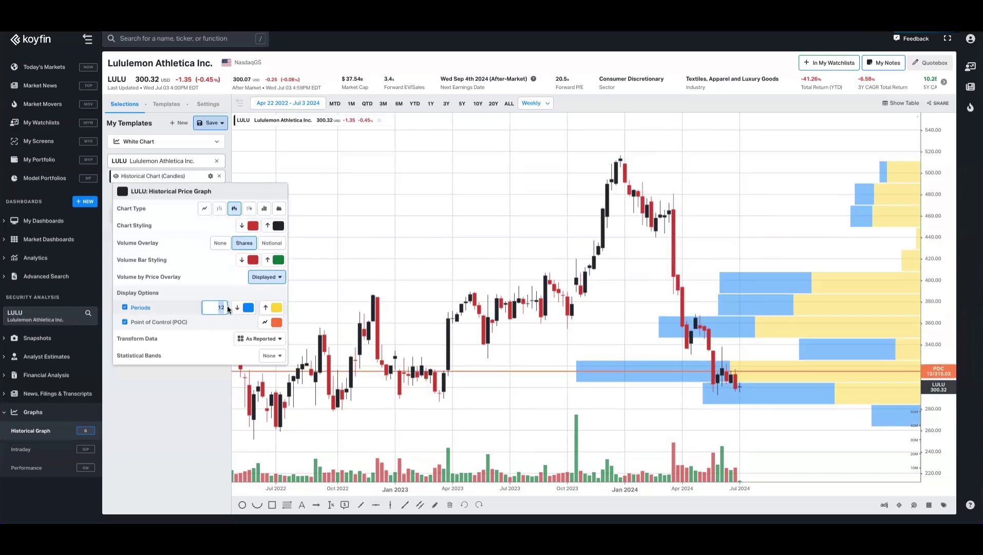
{"action": "type", "text": "28"}
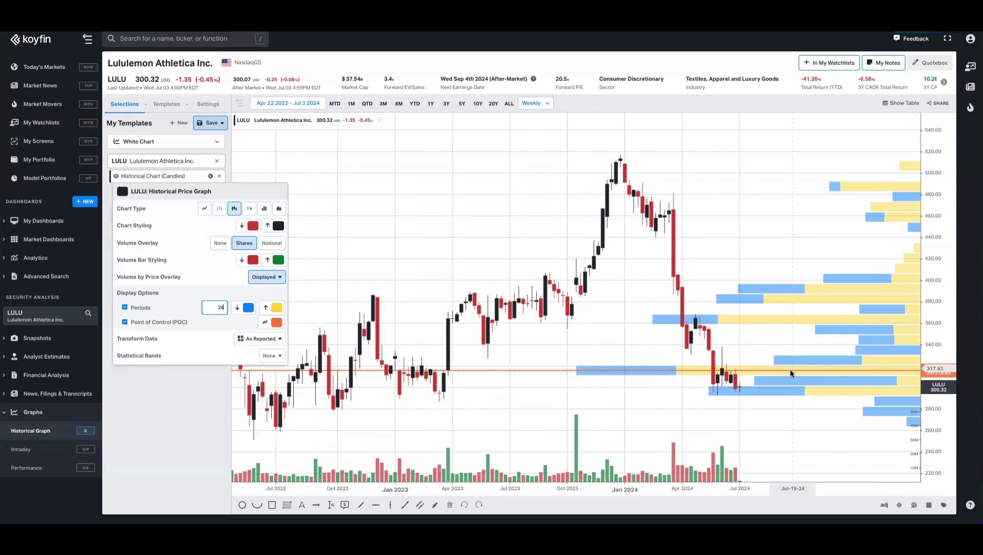
- Zoom the weekly chart out to the full history, Apr 1 2010 to Jul 3 2024
{"action": "scroll", "coordinate": [532, 373], "scroll_direction": "down", "scroll_amount": 5}
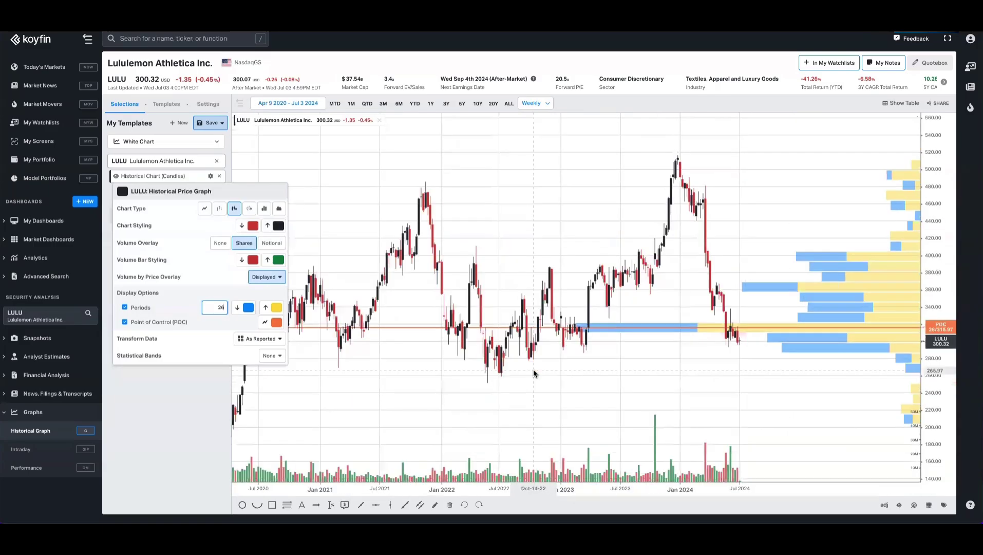
{"action": "scroll", "coordinate": [534, 373], "scroll_direction": "down", "scroll_amount": 10}
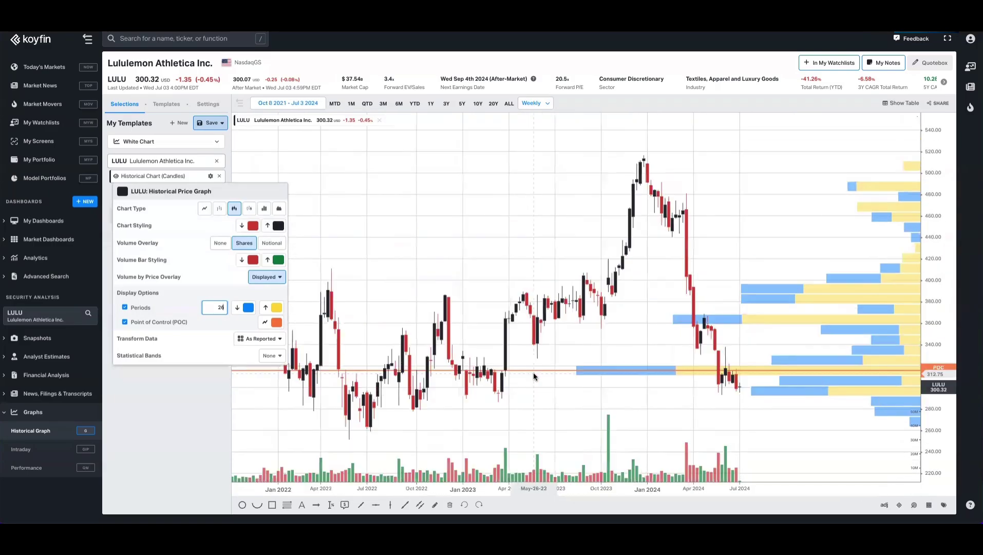
{"action": "scroll", "coordinate": [545, 385], "scroll_direction": "down", "scroll_amount": 4}
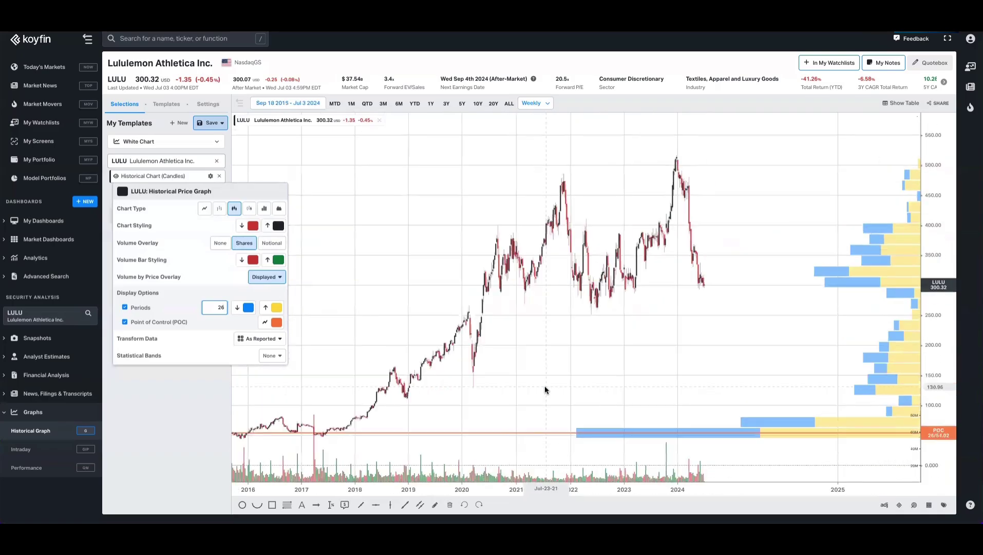
{"action": "scroll", "coordinate": [544, 386], "scroll_direction": "down", "scroll_amount": 5}
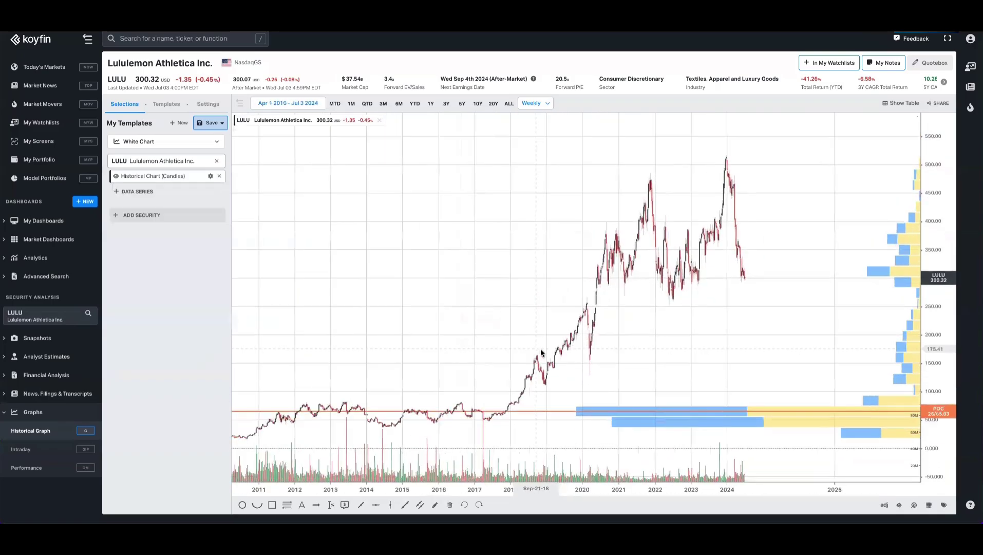
{"action": "left_click_drag", "start_coordinate": [543, 359], "coordinate": [536, 359]}
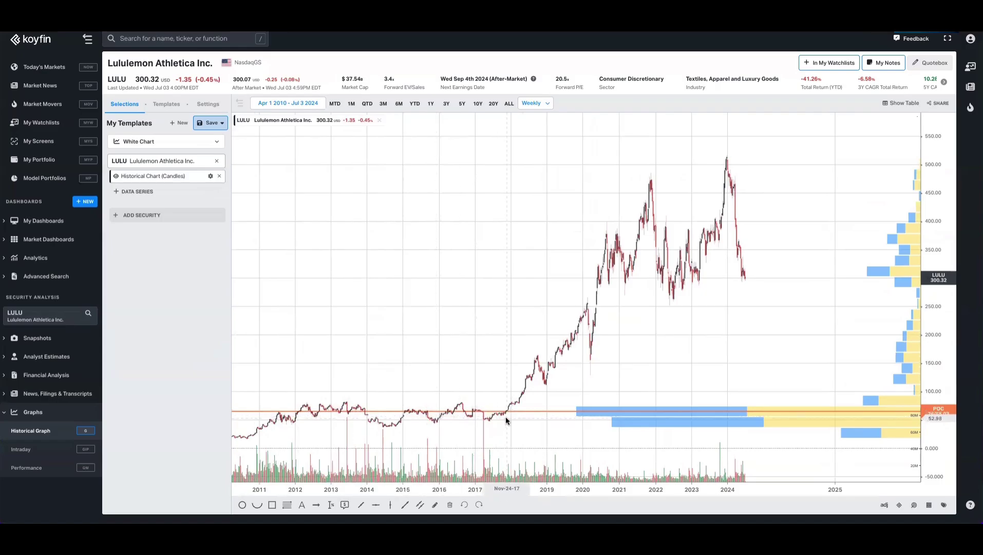
{"action": "mouse_move", "coordinate": [324, 410]}
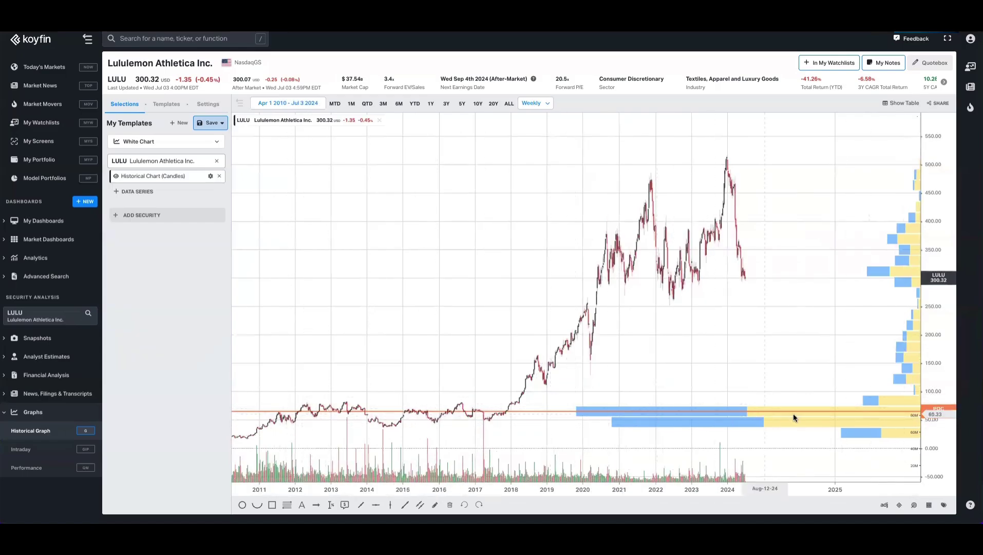
- Narrow the weekly chart to one year, Sep 22 2023 through Jul 3 2024
{"action": "left_click", "coordinate": [430, 103]}
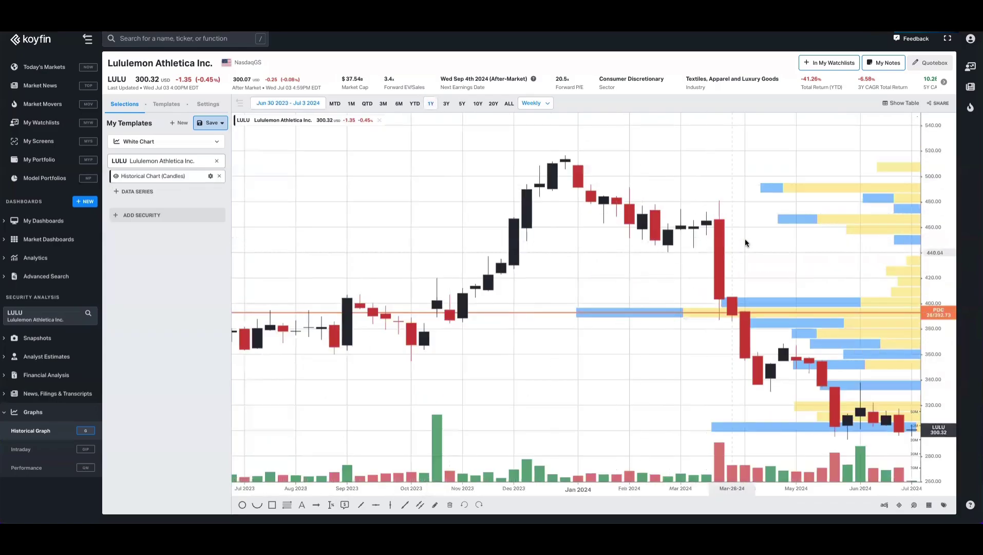
{"action": "left_click_drag", "start_coordinate": [745, 238], "coordinate": [675, 243]}
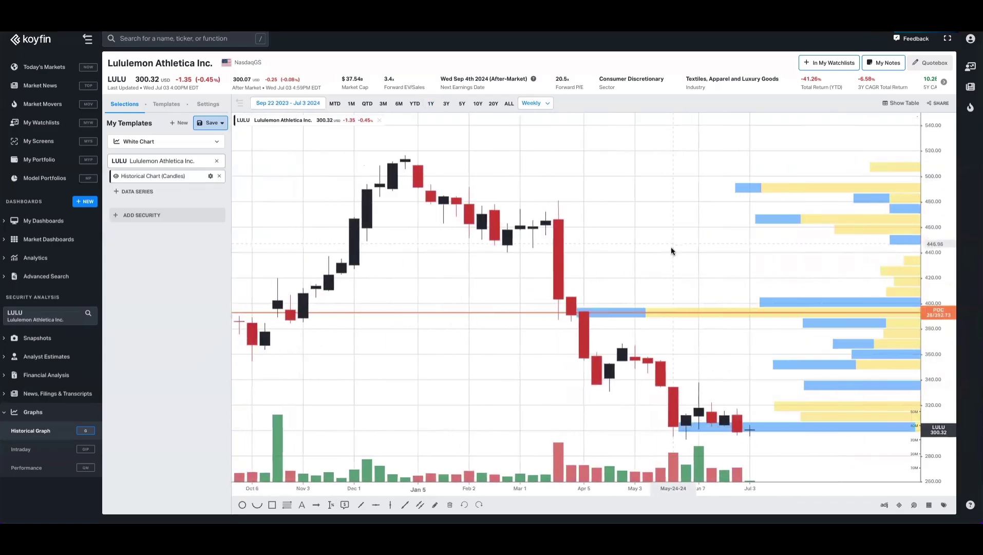